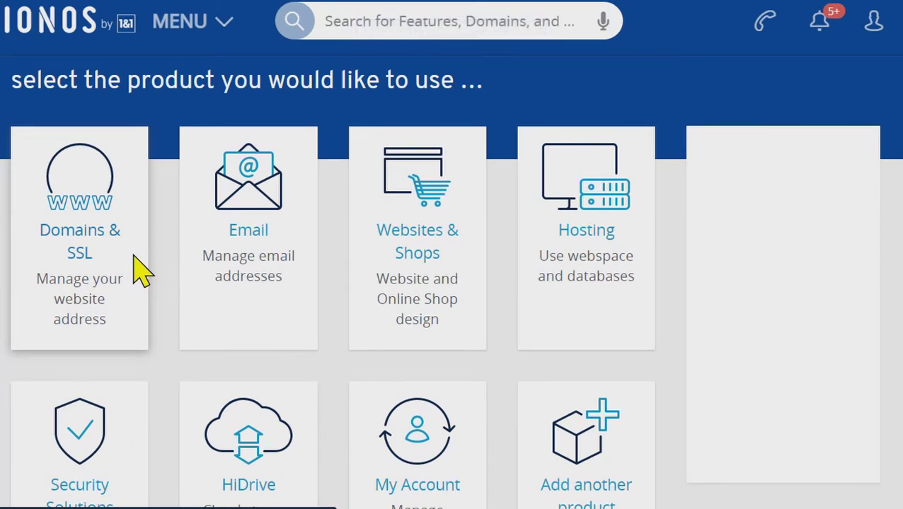
Go to Domains & SSL, open endingsoon.gg and show its Subdomains tab (4 of 10000 used).
left_click(135, 258)
left_click(134, 258)
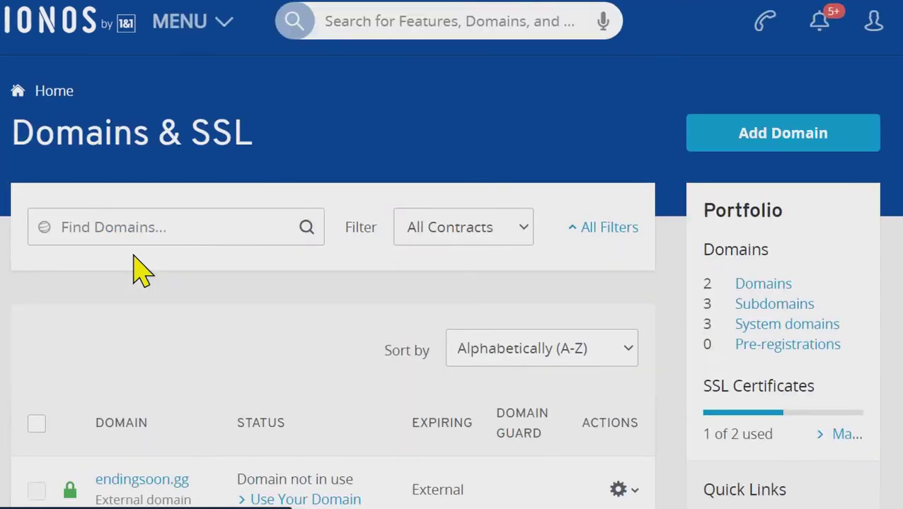
left_click(182, 485)
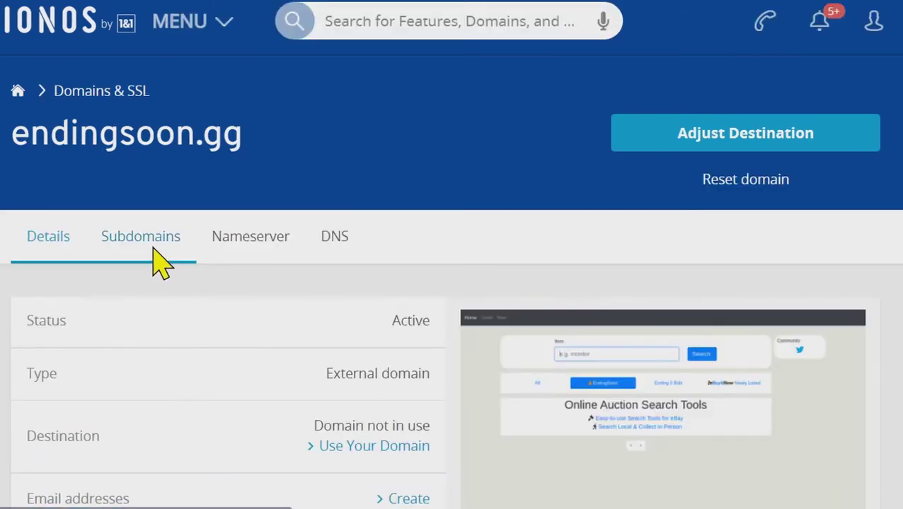
left_click(161, 265)
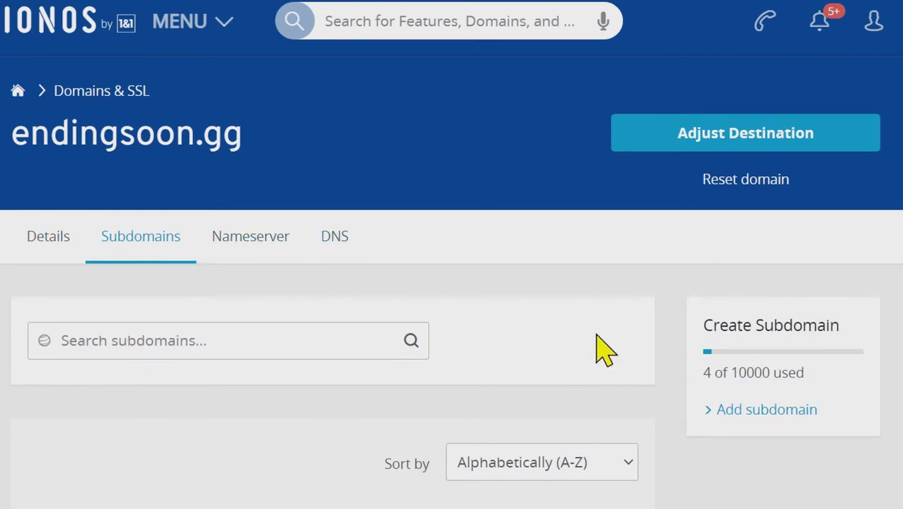
Add and save a new subdomain named wordpress-demo under endingsoon.gg.
left_click(752, 412)
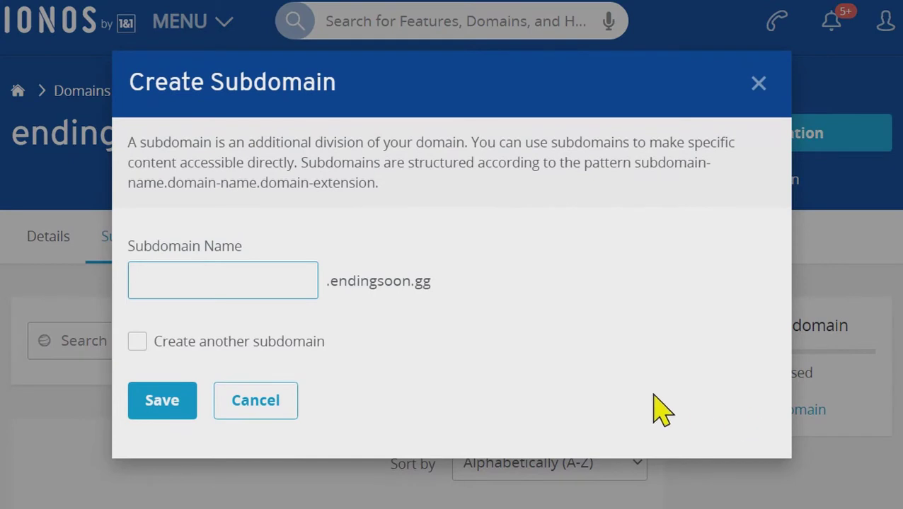
left_click(306, 292)
type("wor")
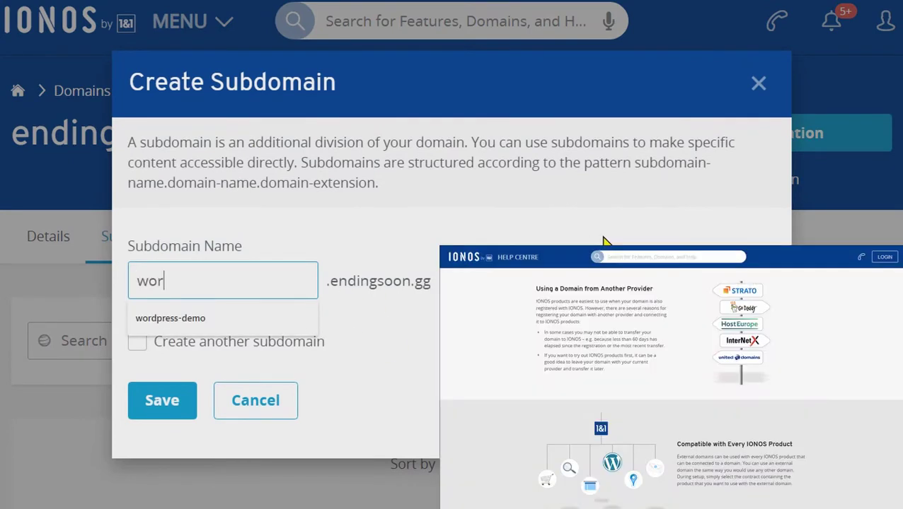
type("dpress-dem")
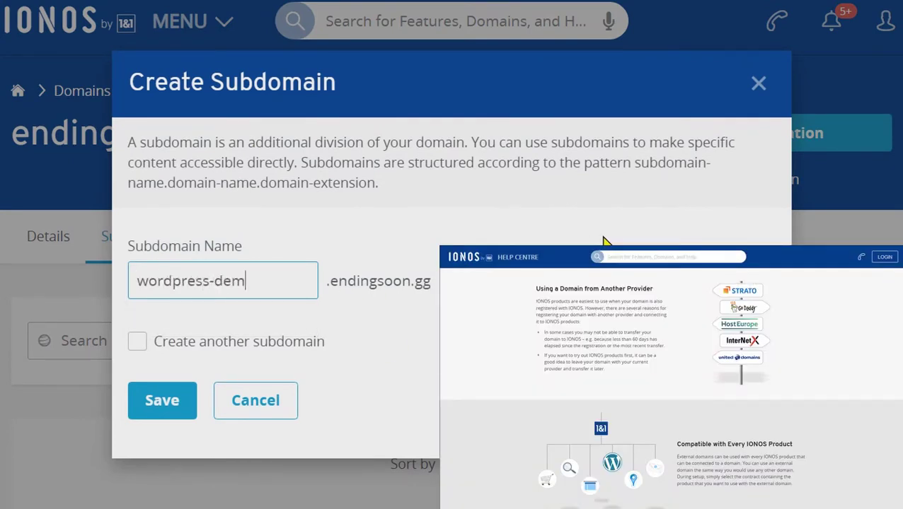
type("o")
left_click(178, 405)
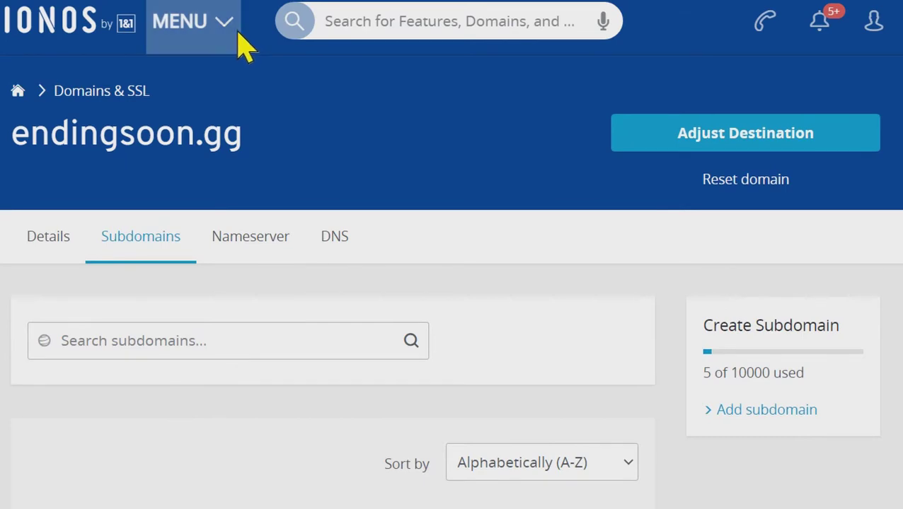
From Websites & Shops, start a new website using the WordPress option.
left_click(236, 33)
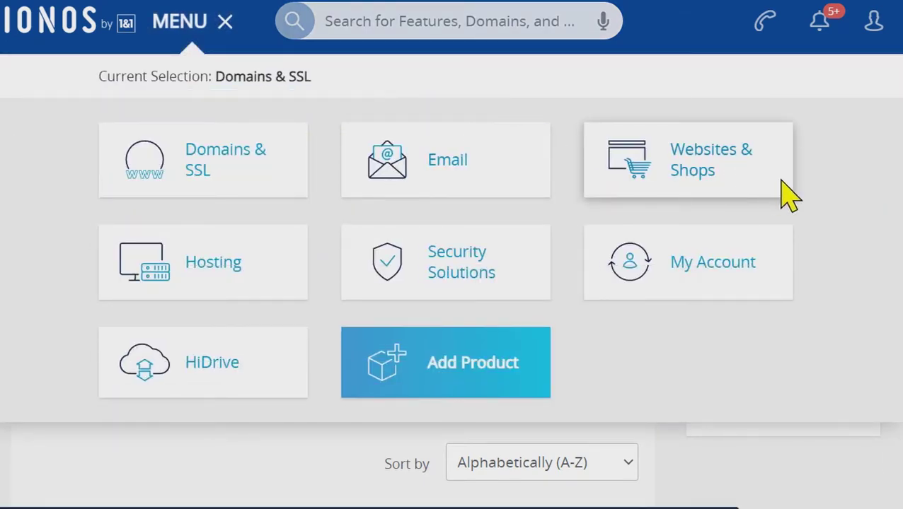
left_click(784, 194)
left_click(137, 409)
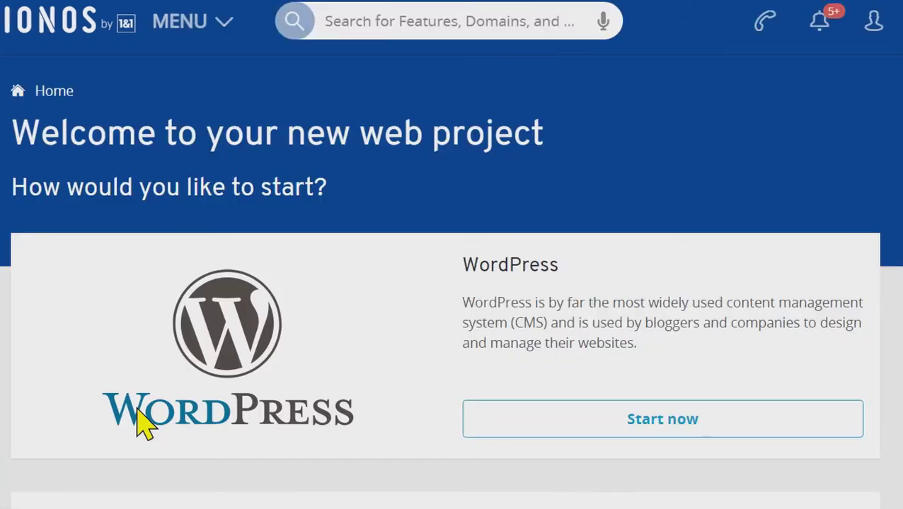
left_click(736, 418)
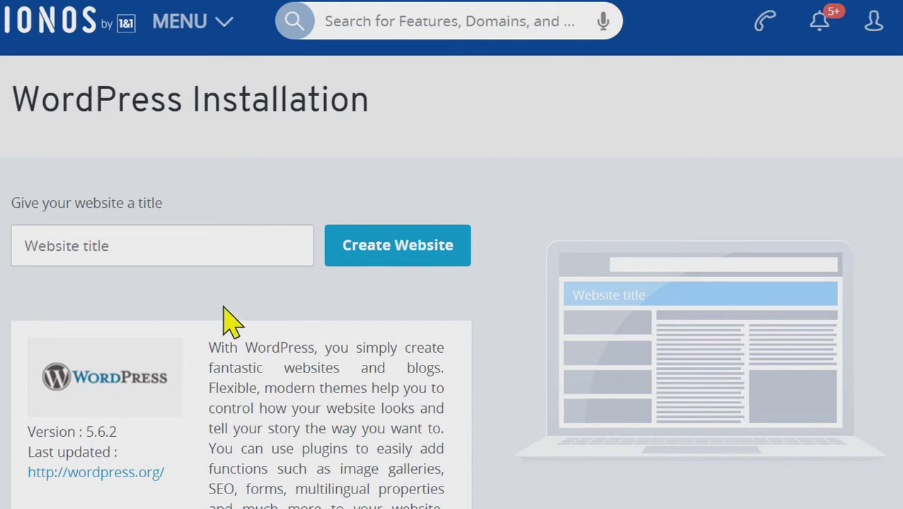
Enter 'WordPress' as the website title and create the website.
left_click(222, 256)
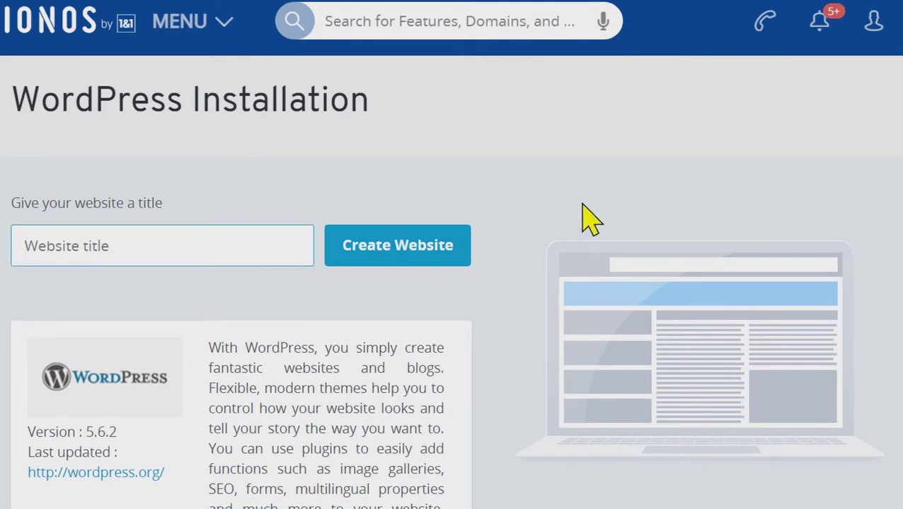
type("WordPress")
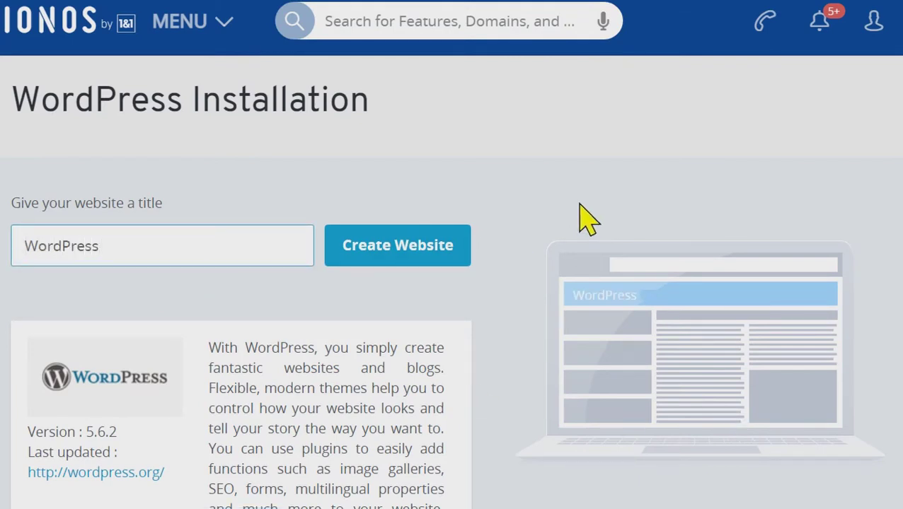
left_click(465, 265)
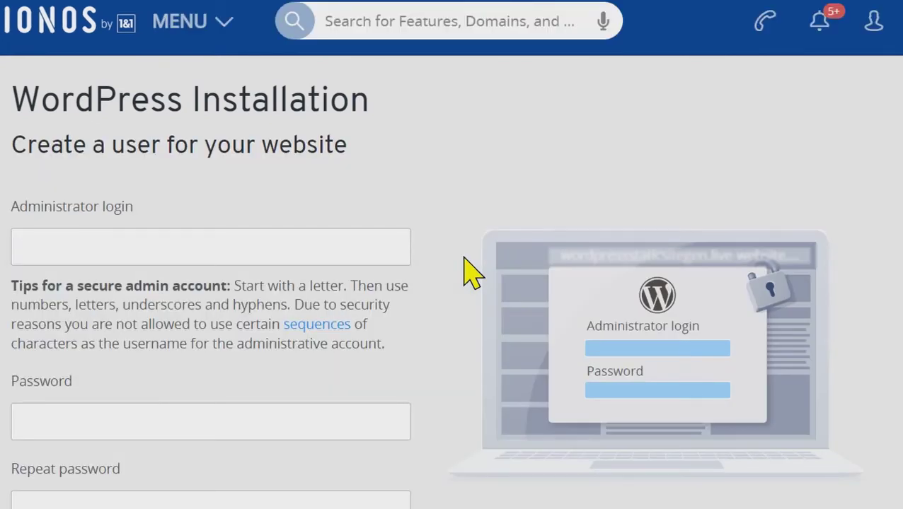
Enter the administrator login and paste the account password into both password fields.
left_click(399, 256)
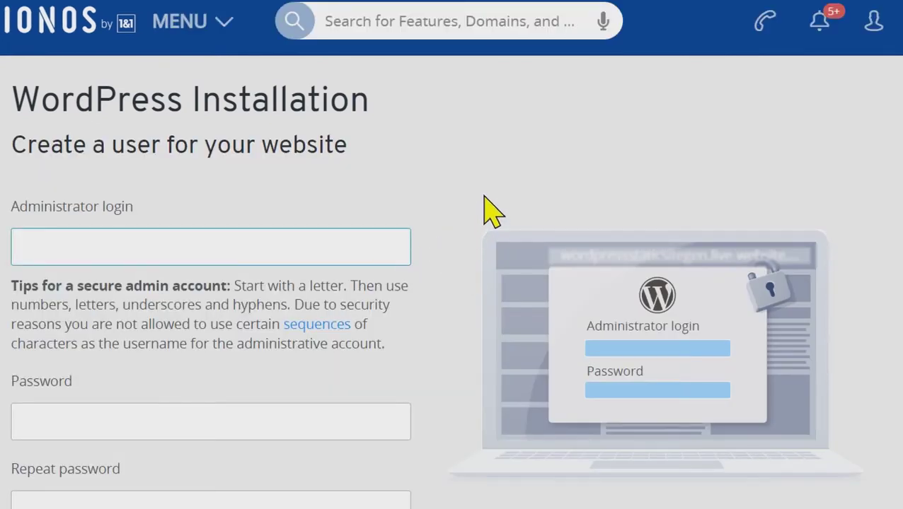
type("endingsoo")
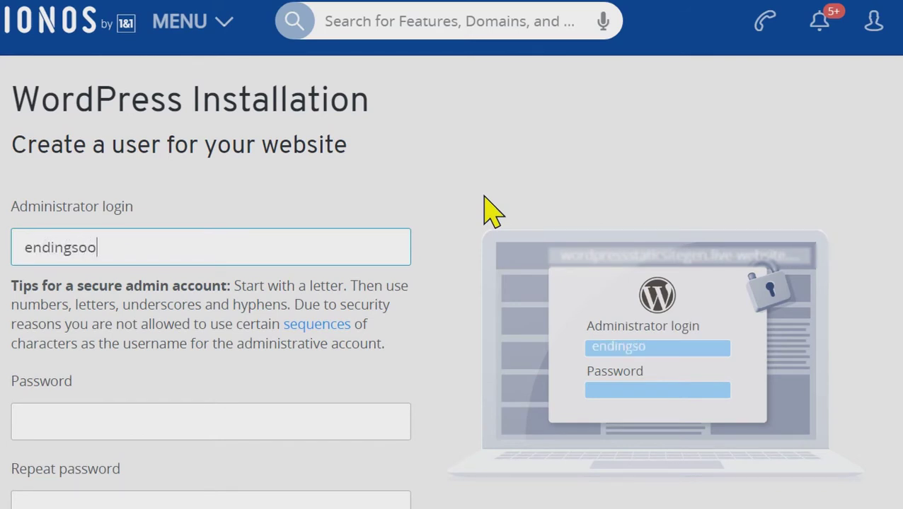
type("n-admin")
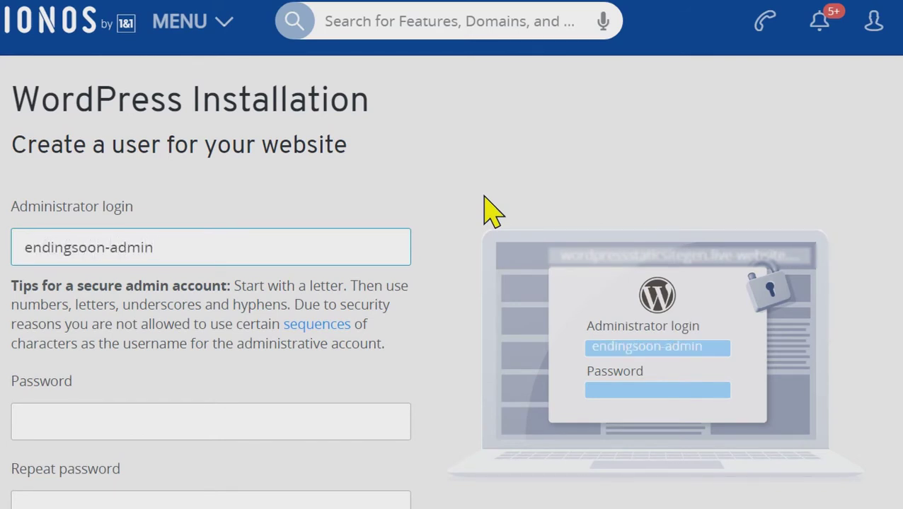
key("Tab")
key("ctrl+v")
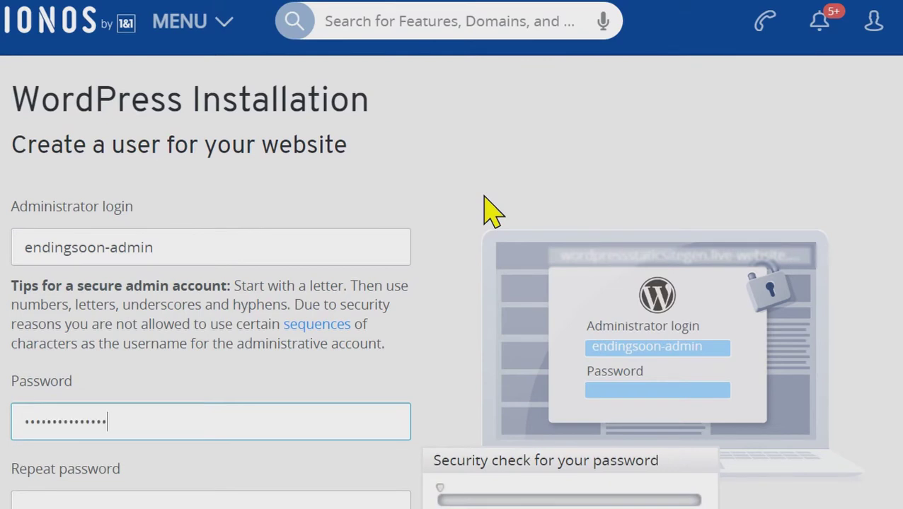
key("Tab")
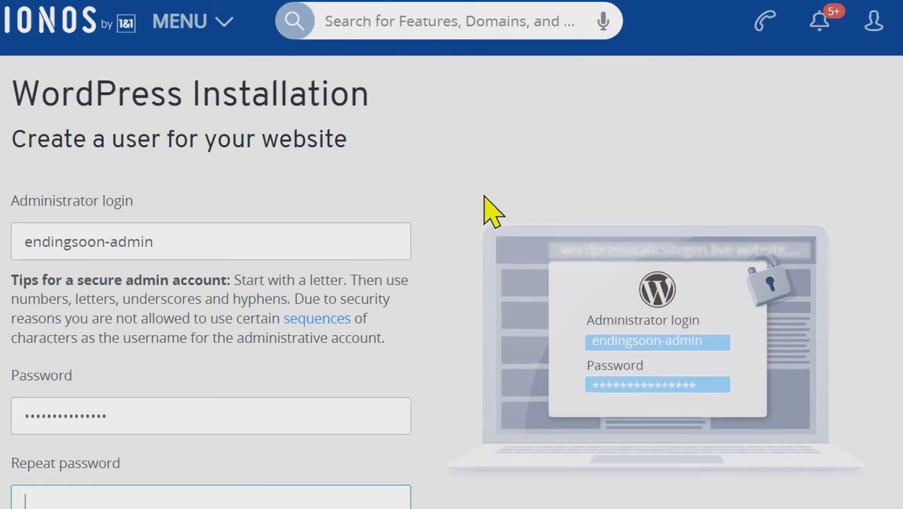
key("ctrl+v")
Accept the Terms of Use and submit the administrator account details.
scroll(493, 212, "down", 4)
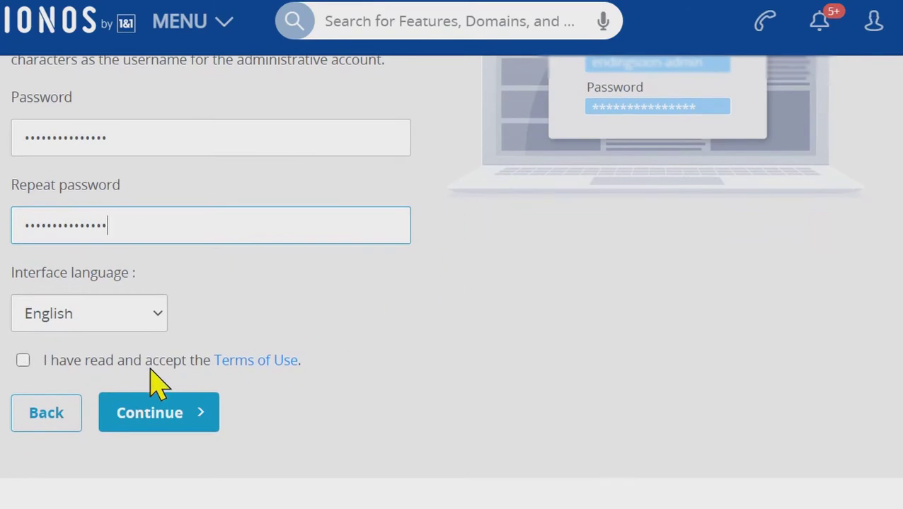
left_click(151, 363)
left_click(189, 422)
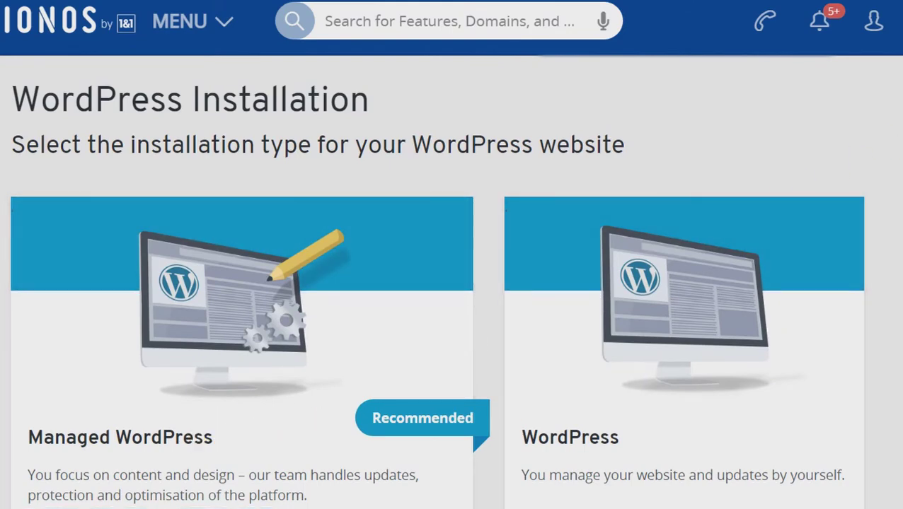
Choose plain self-managed WordPress instead of Managed WordPress.
scroll(453, 283, "down", 2)
scroll(453, 283, "down", 2)
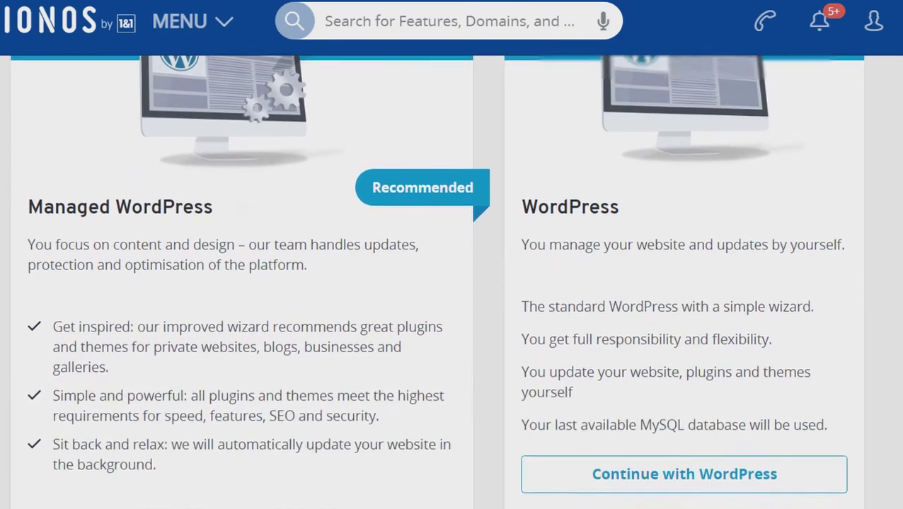
scroll(453, 283, "down", 2)
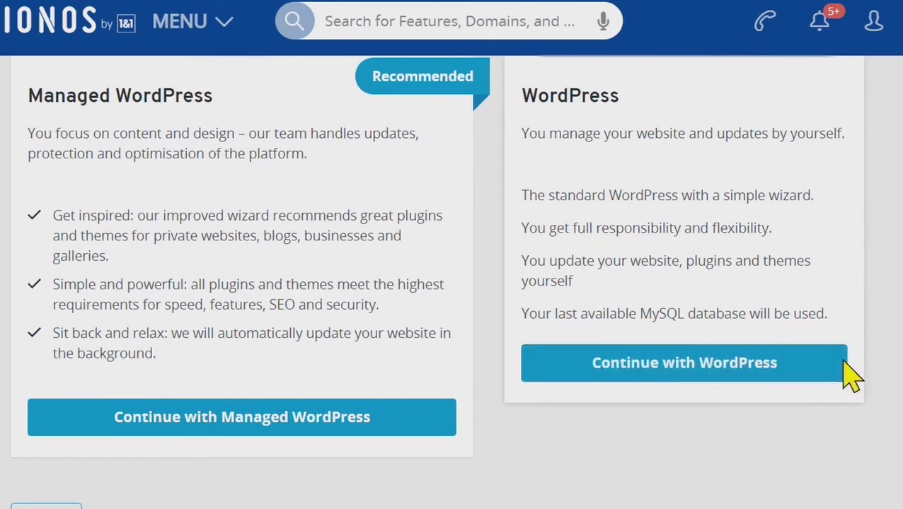
left_click(813, 365)
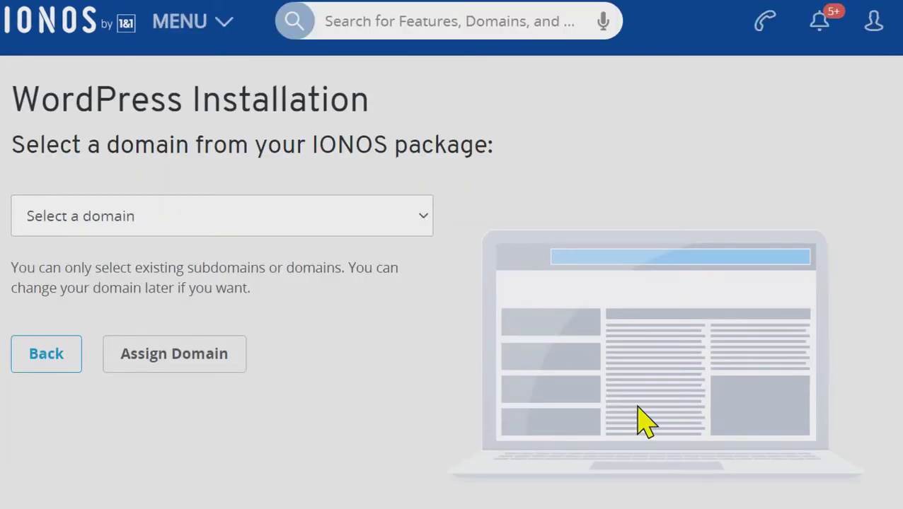
Select wordpress-demo.endingsoon.gg as the domain and assign it to the installation.
left_click(390, 228)
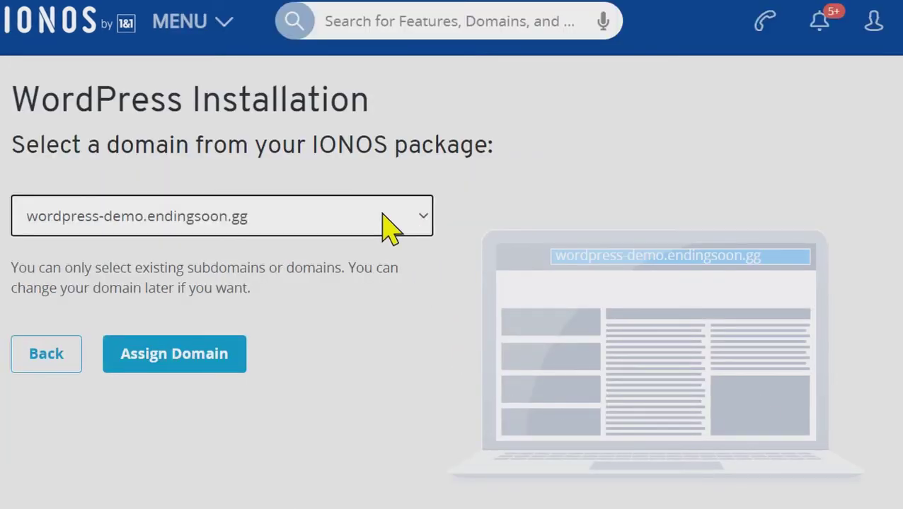
left_click(239, 370)
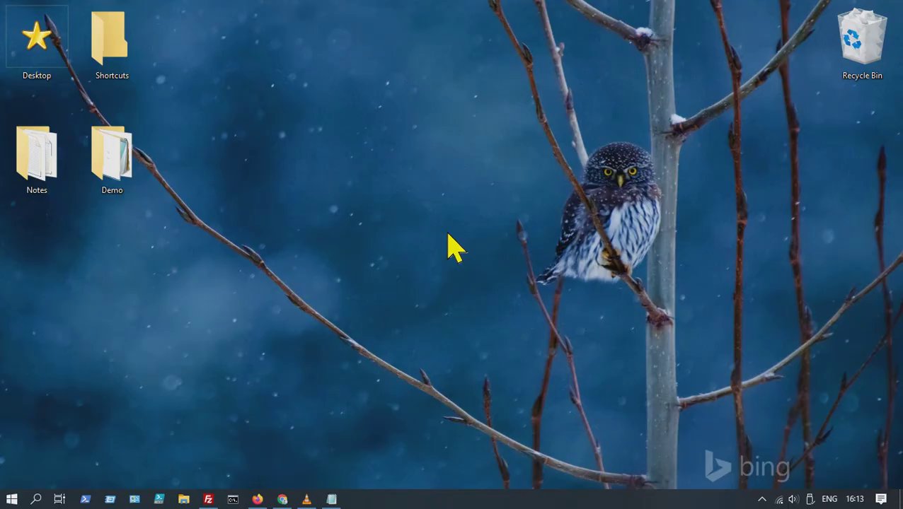
Load wordpress-demo.endingsoon.gg in Chrome, declining the offer to save a password.
left_click(283, 499)
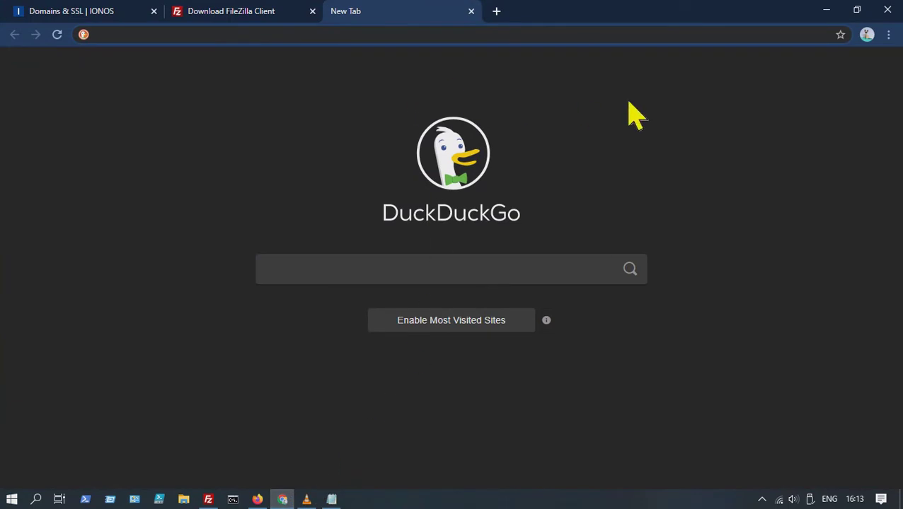
type("wordpre")
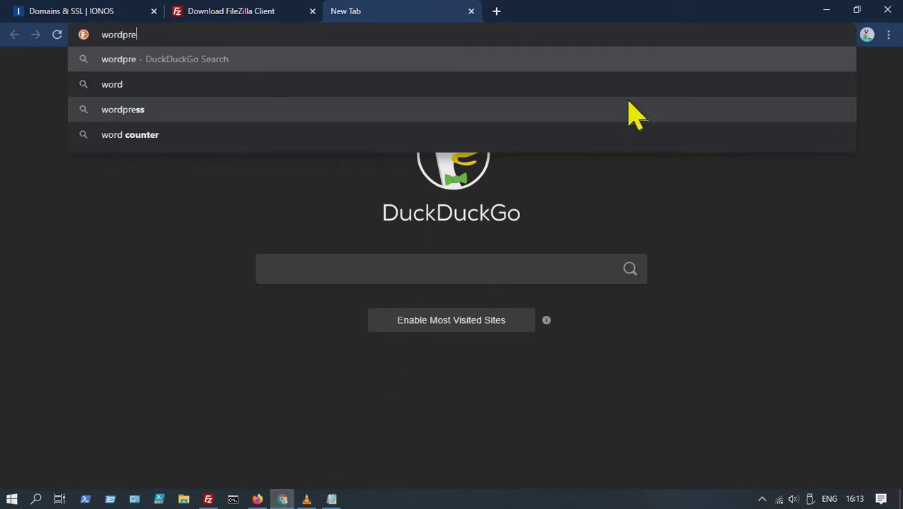
type("ss-demo.endingsoon.gg")
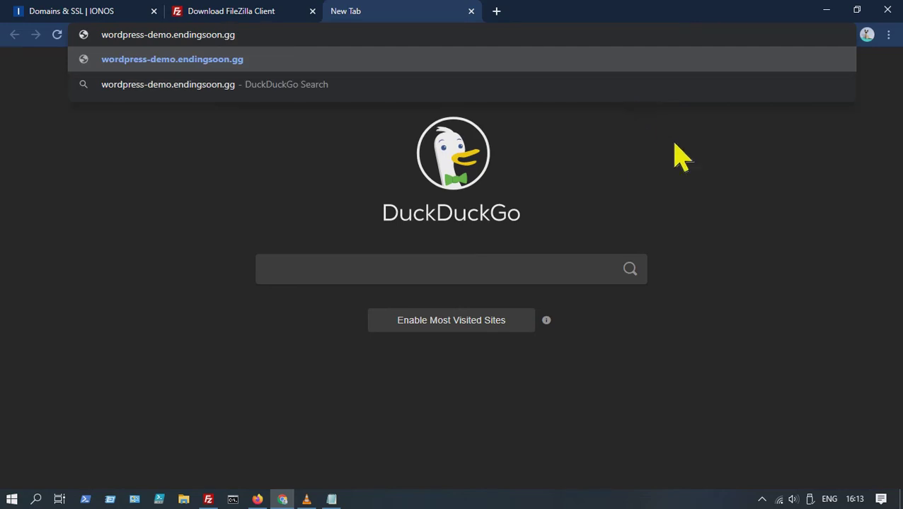
key("Return")
left_click(816, 250)
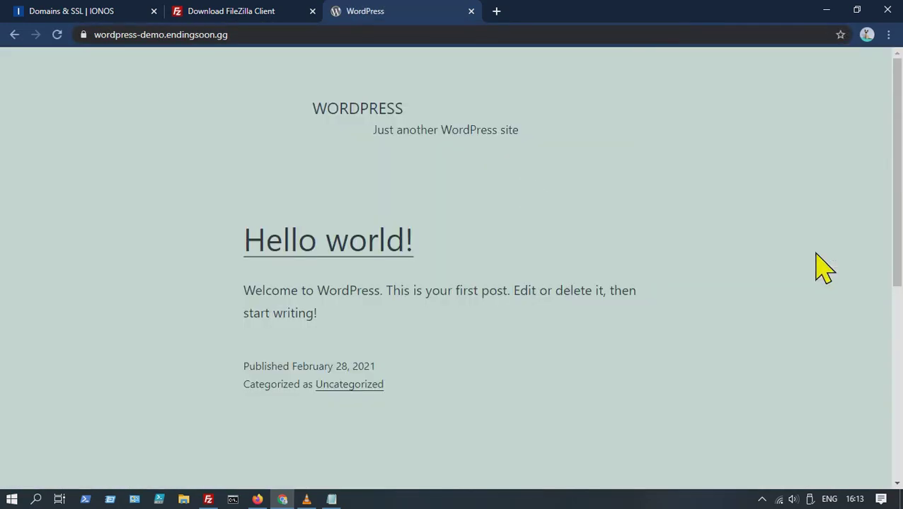
Append /admin to the site address in the address bar.
left_click(282, 37)
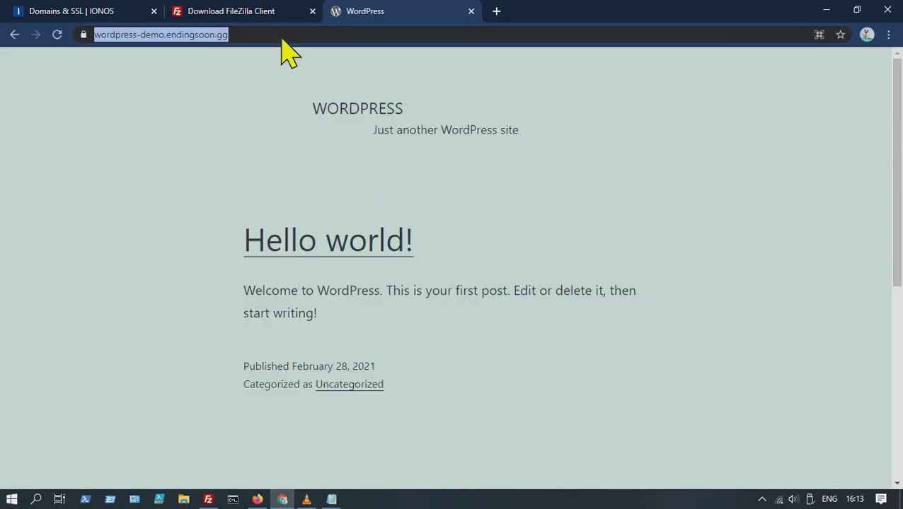
left_click(281, 39)
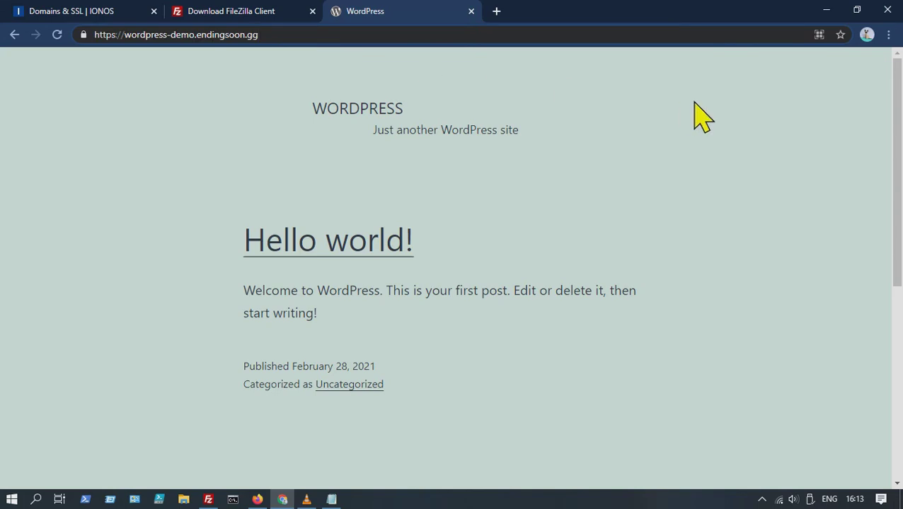
type("/")
type("admin")
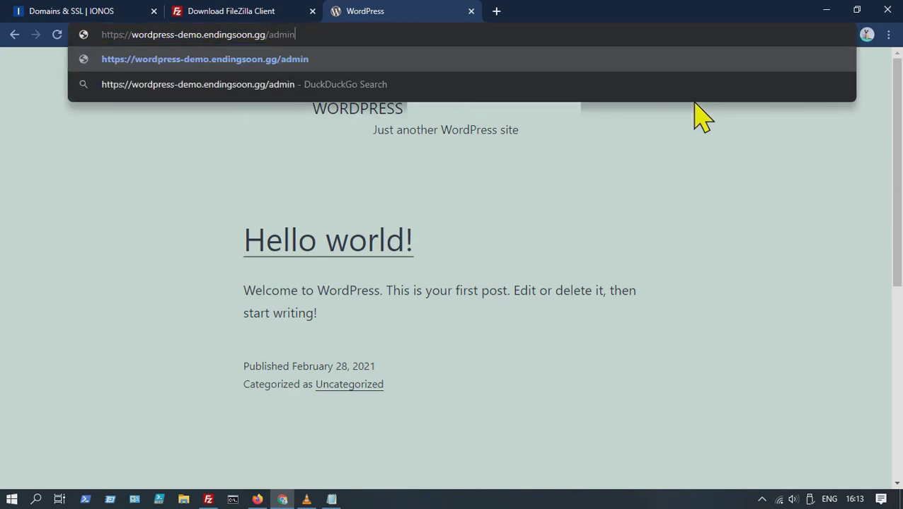
Load the admin page and log in with the administrator username and password.
key("Return")
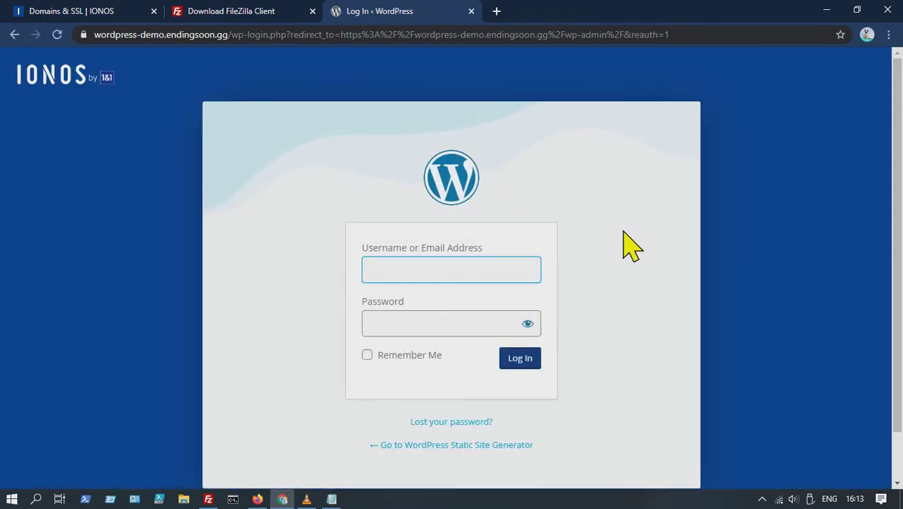
type("endingsoon-admin")
key("Tab")
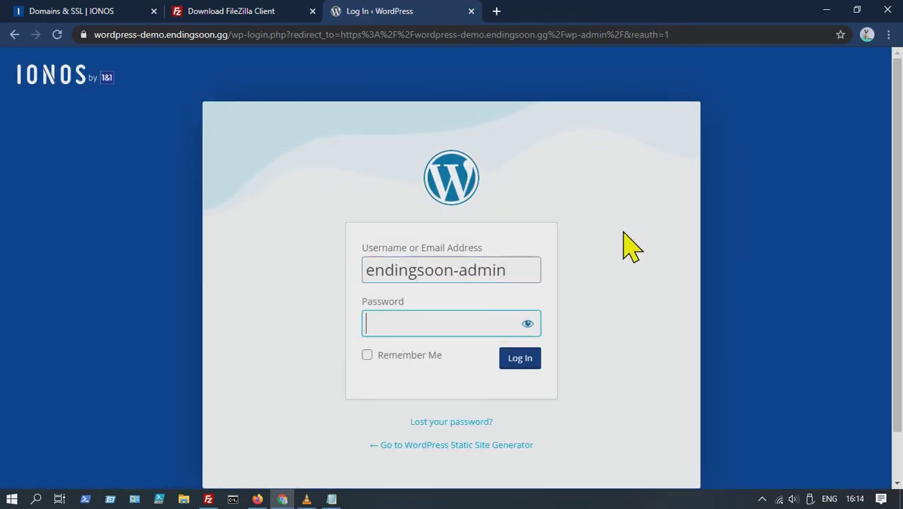
key("ctrl+v")
left_click(527, 362)
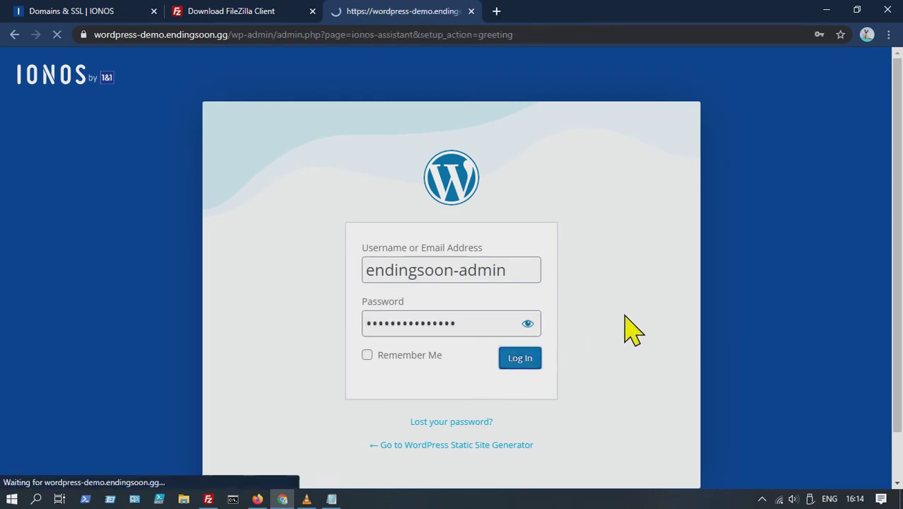
left_click(819, 251)
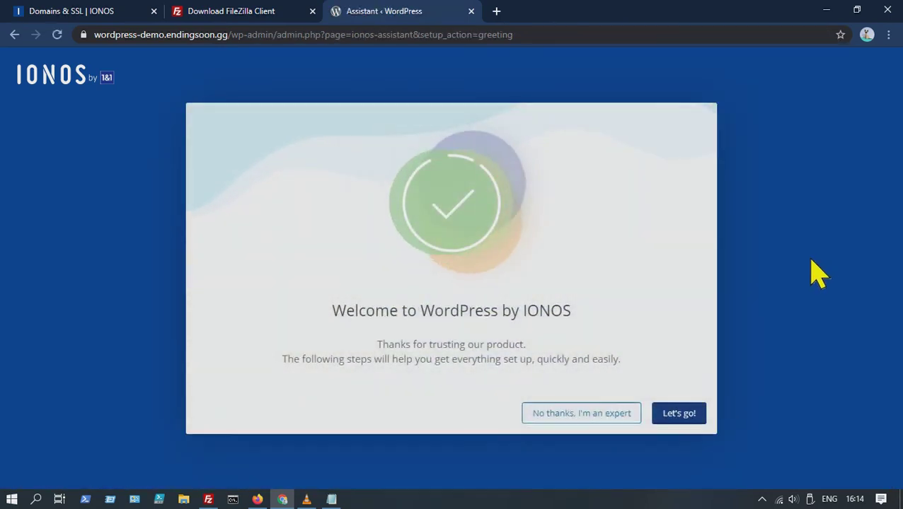
Start the IONOS setup assistant and close the theme picker to reach the Dashboard.
left_click(696, 415)
scroll(832, 306, "down", 4)
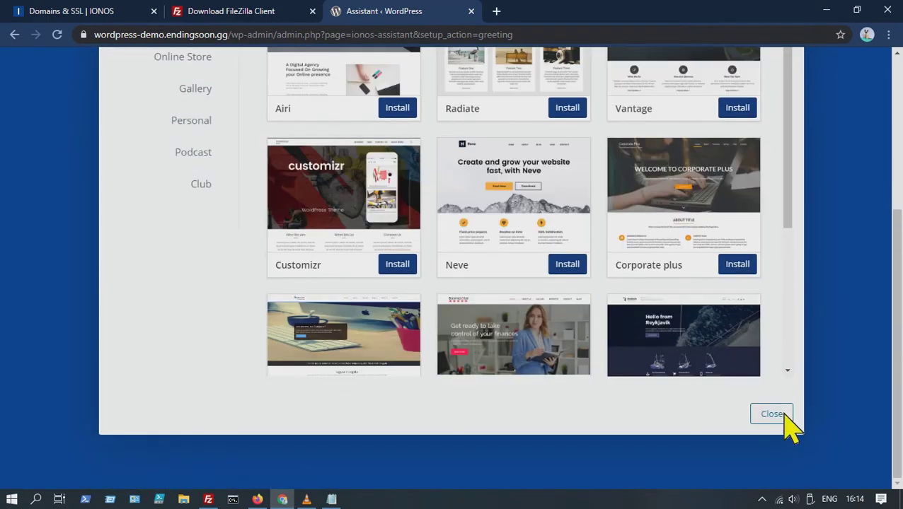
left_click(783, 418)
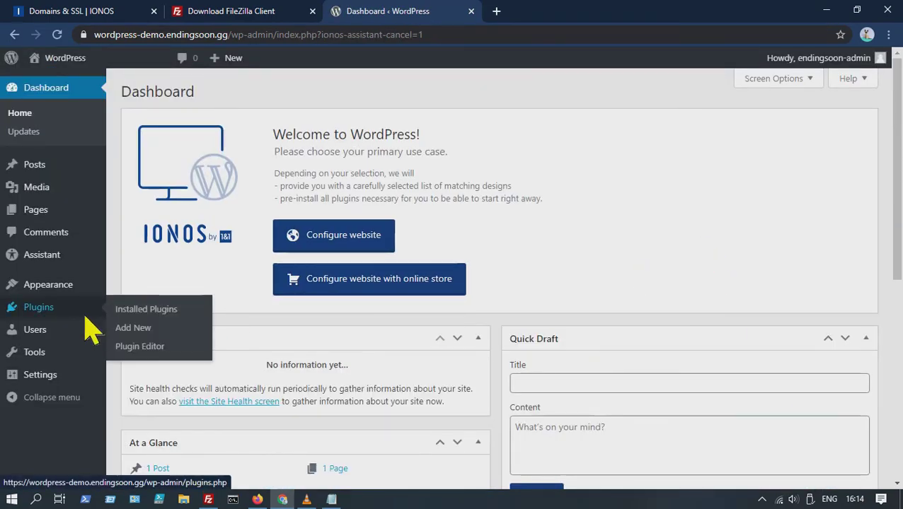
Open Settings > Permalinks and check the /%postname% custom structure.
mouse_move(68, 353)
mouse_move(71, 378)
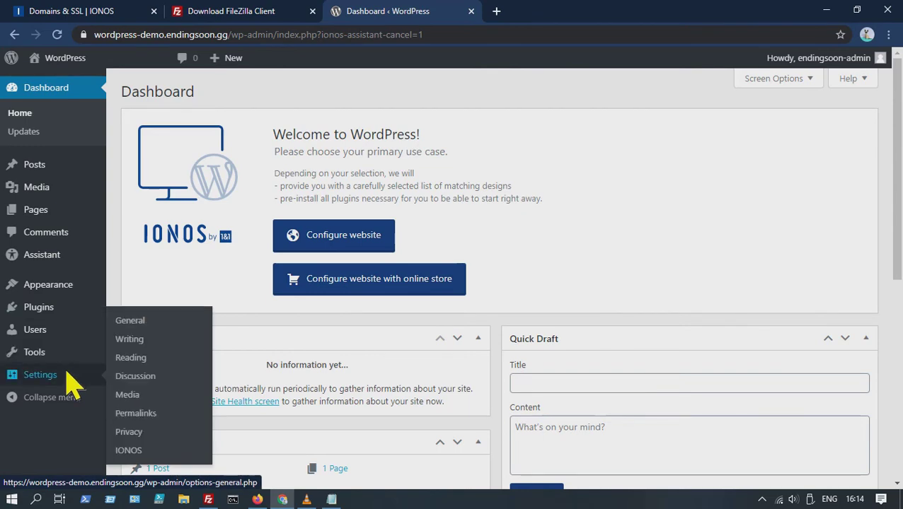
left_click(154, 416)
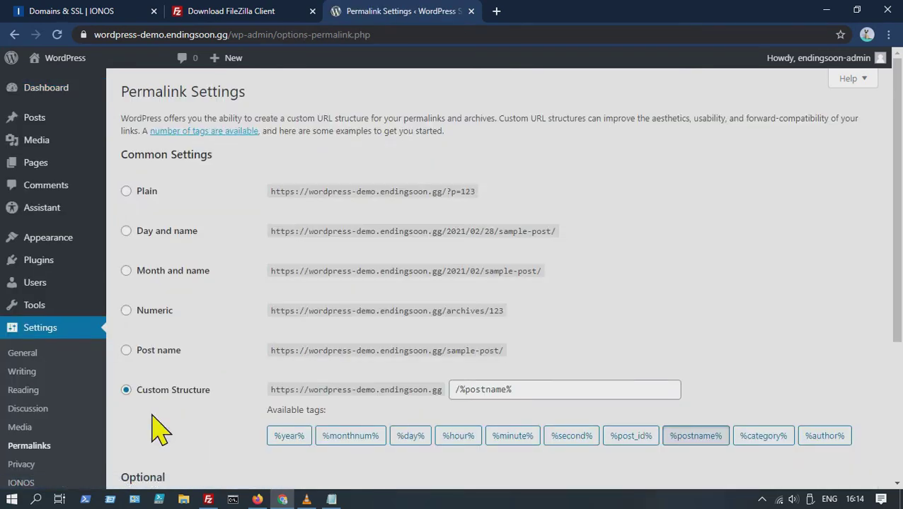
left_click_drag(532, 391, 451, 398)
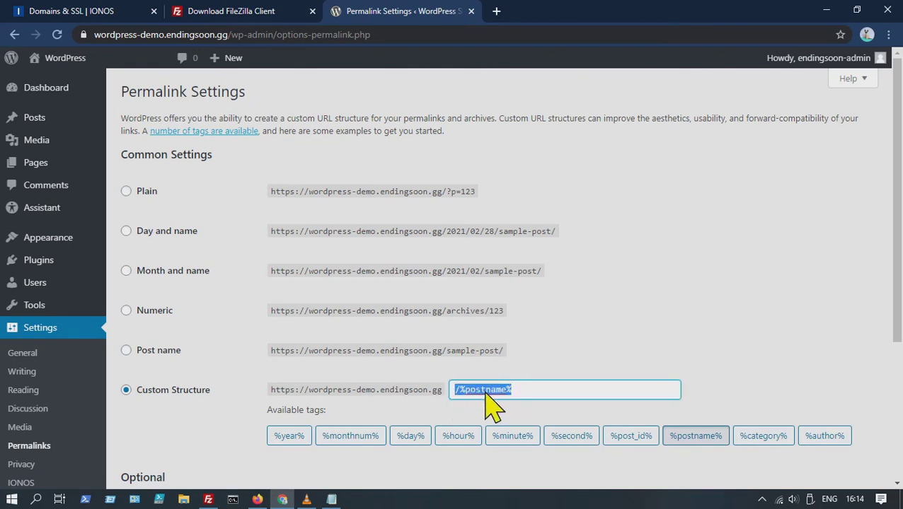
left_click(549, 396)
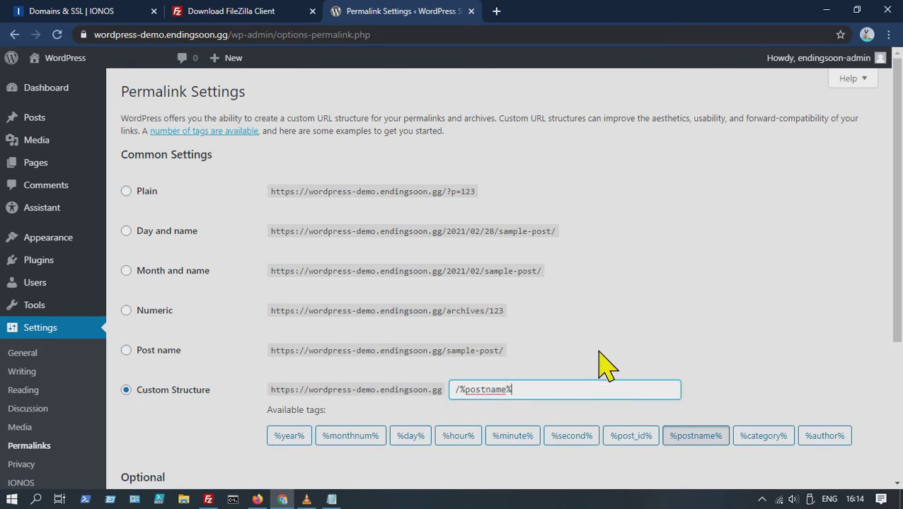
Search the plugin directory for 'yoast' and install the Yoast SEO plugin.
mouse_move(74, 283)
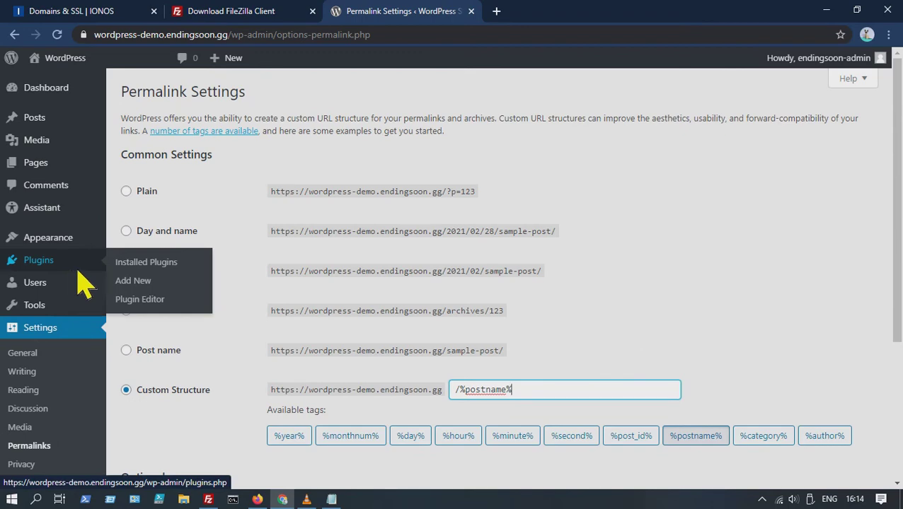
left_click(145, 281)
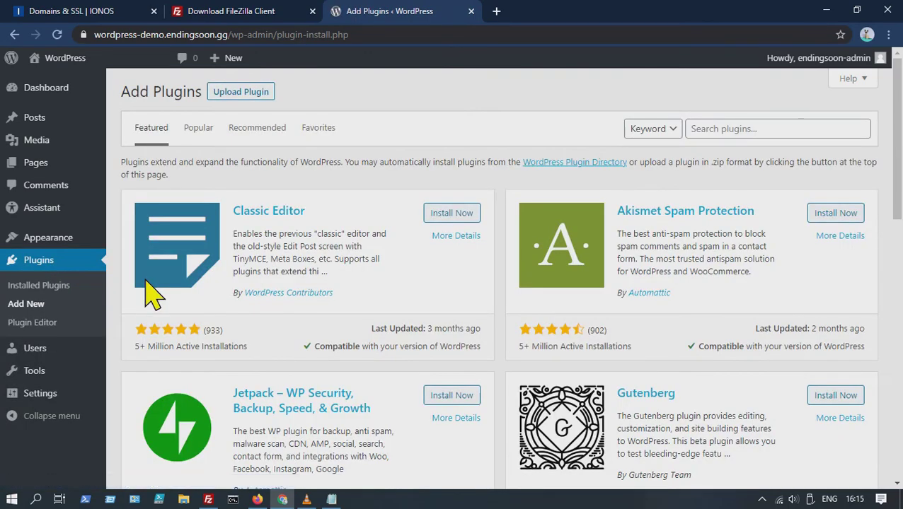
left_click(722, 129)
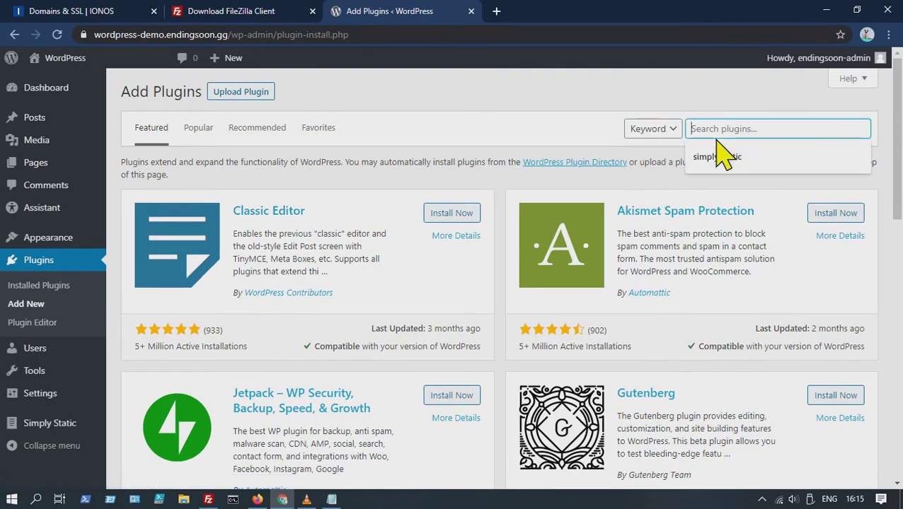
type("yoast seo")
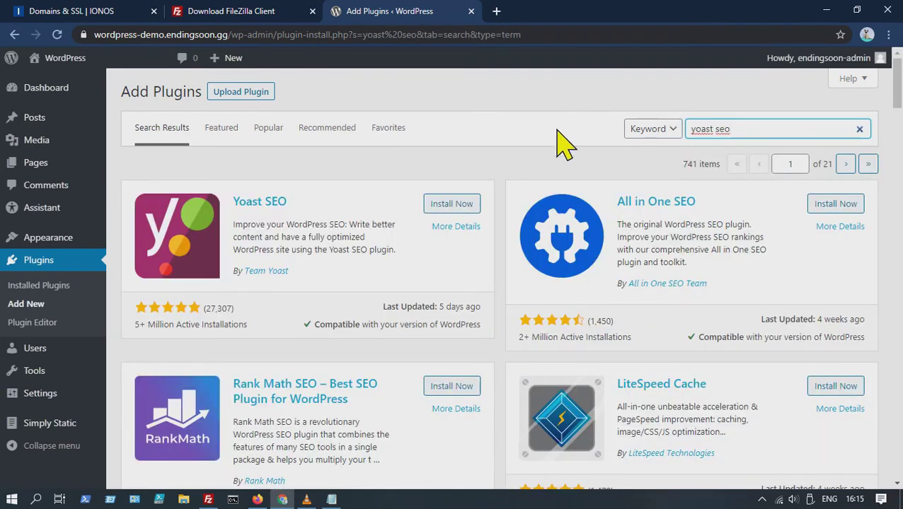
left_click(456, 204)
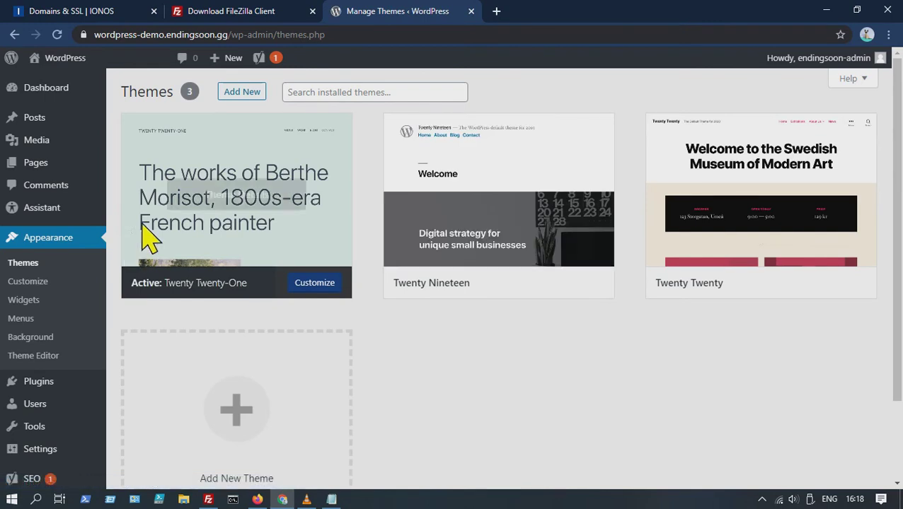
Upload the wp-breek.zip archive from Desktop\Demo as a new theme and install it.
left_click(252, 99)
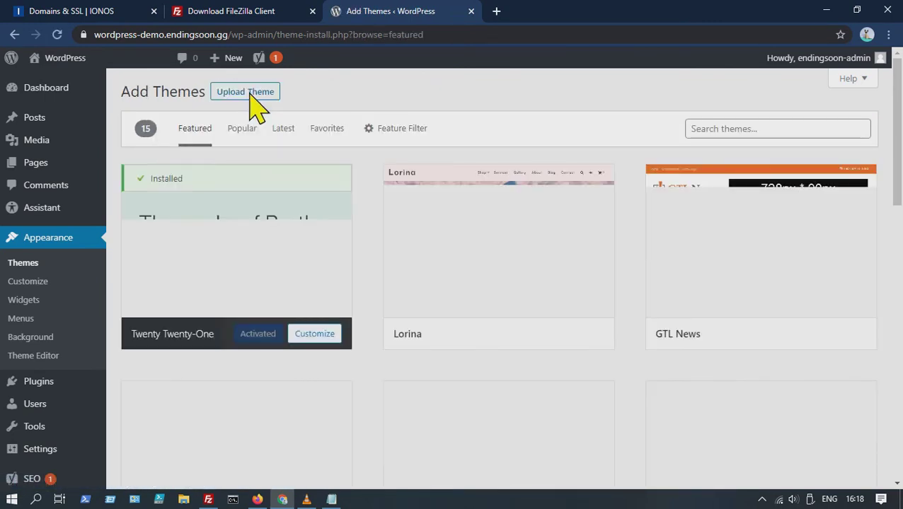
left_click(251, 96)
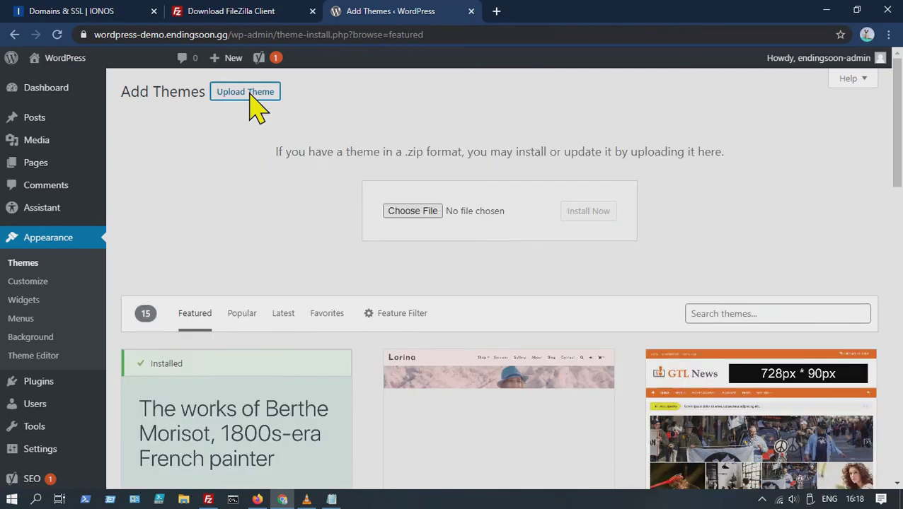
left_click(417, 217)
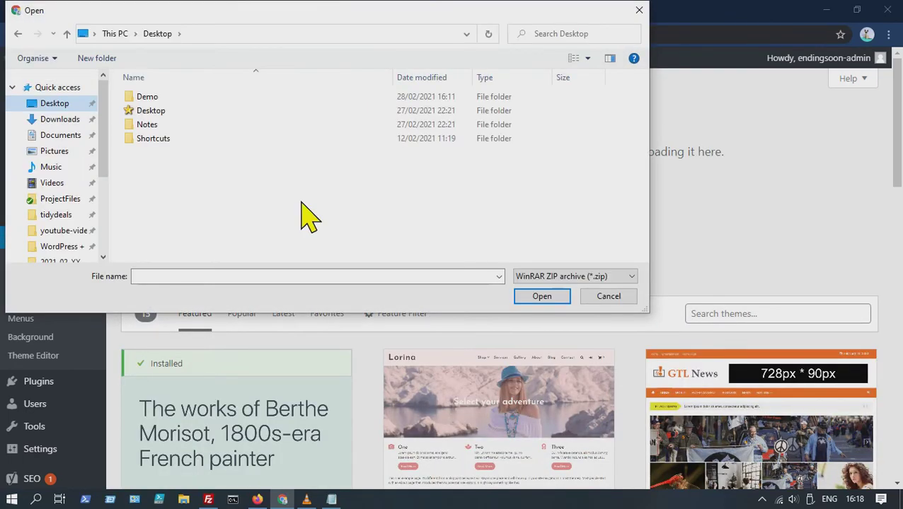
double_click(151, 99)
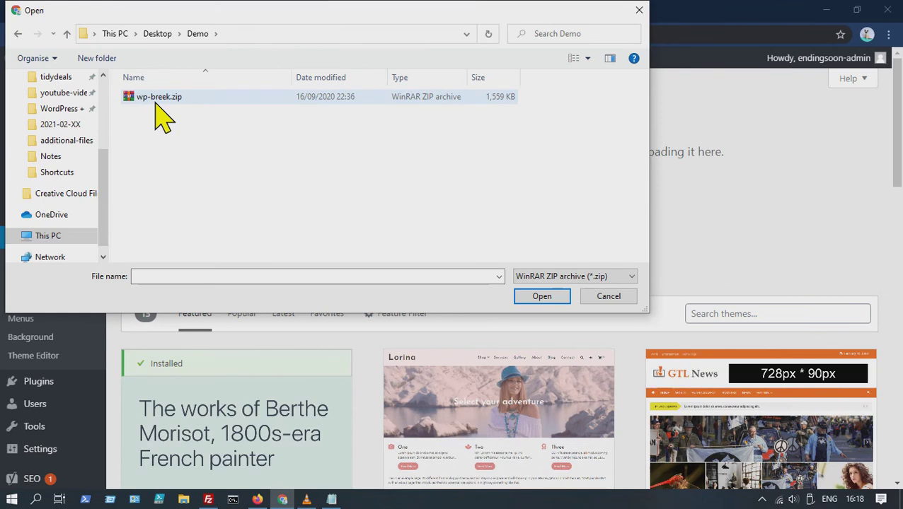
double_click(157, 99)
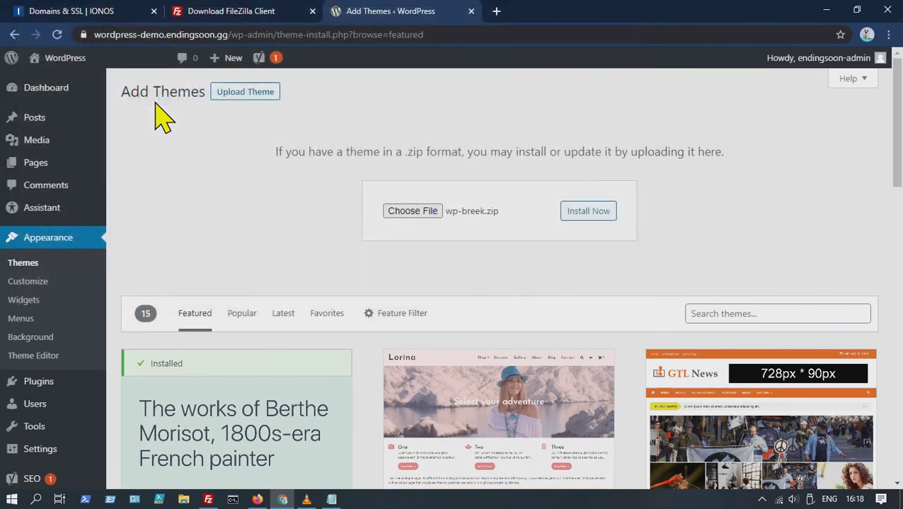
left_click(592, 208)
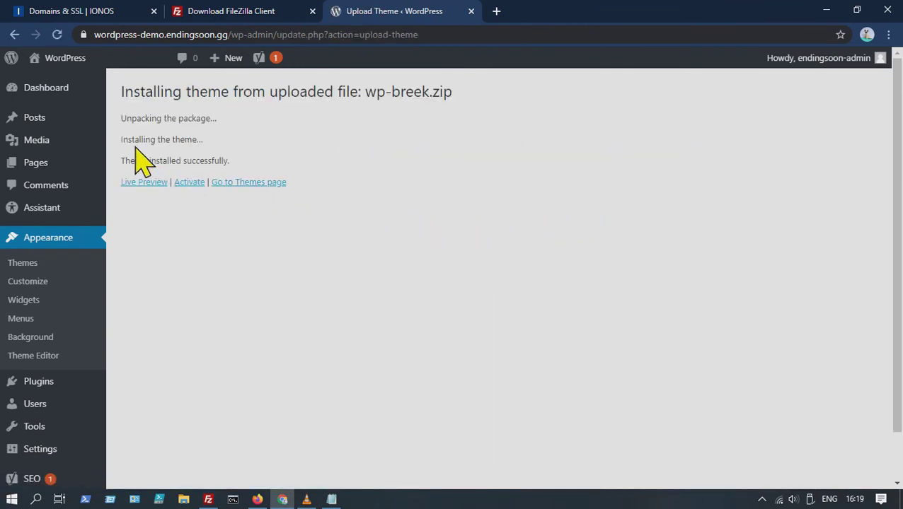
Activate the Breek theme from the installed themes.
mouse_move(68, 92)
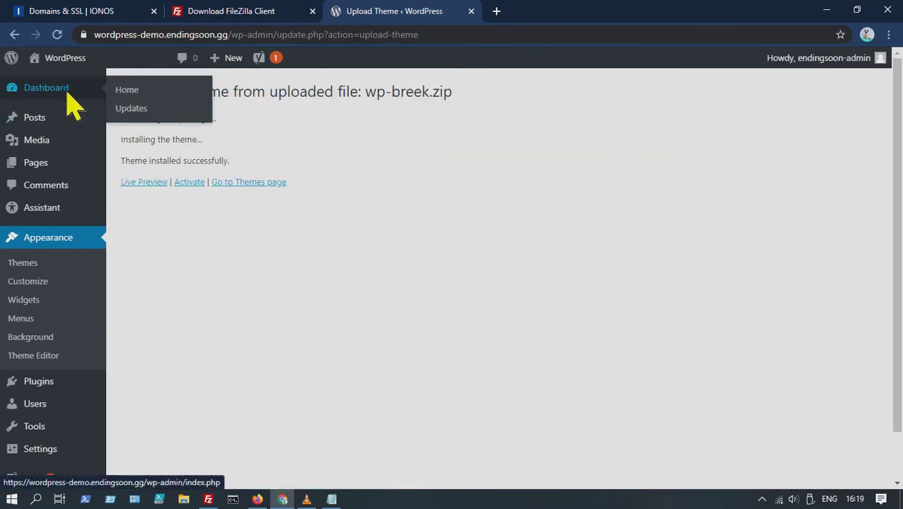
left_click(135, 99)
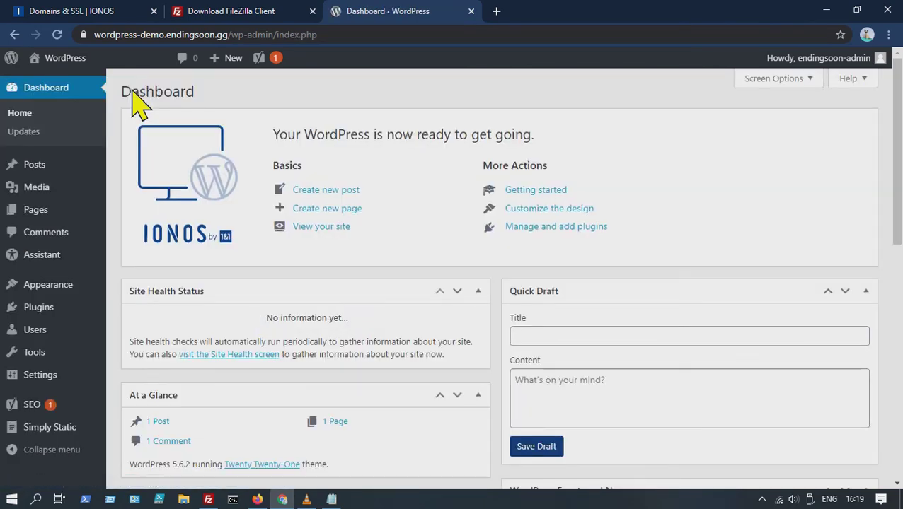
mouse_move(56, 287)
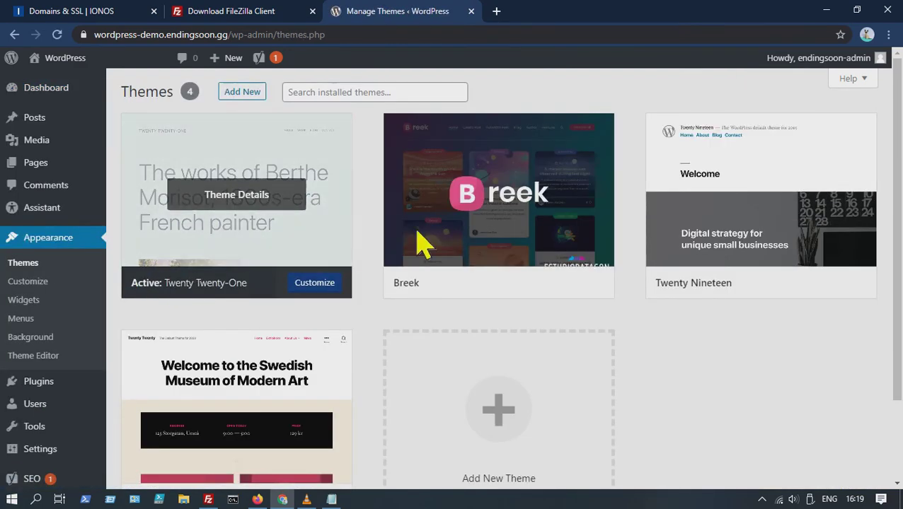
mouse_move(461, 240)
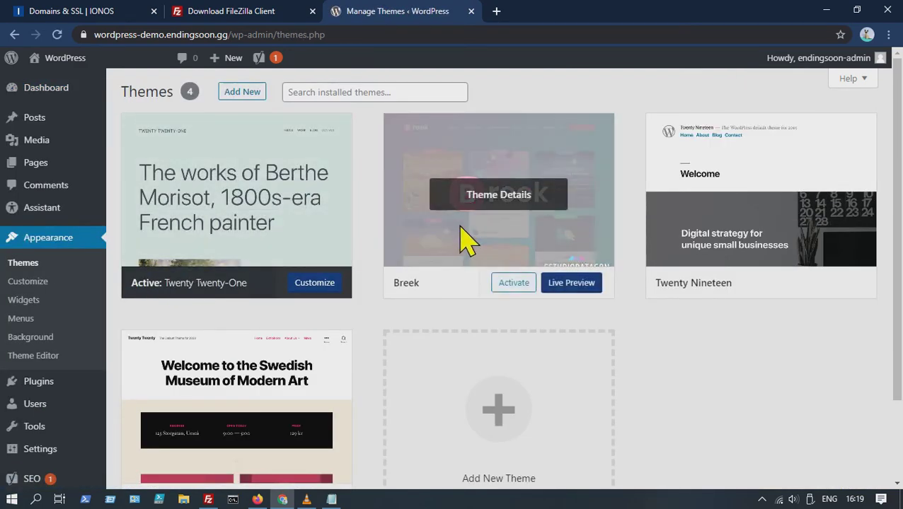
left_click(514, 283)
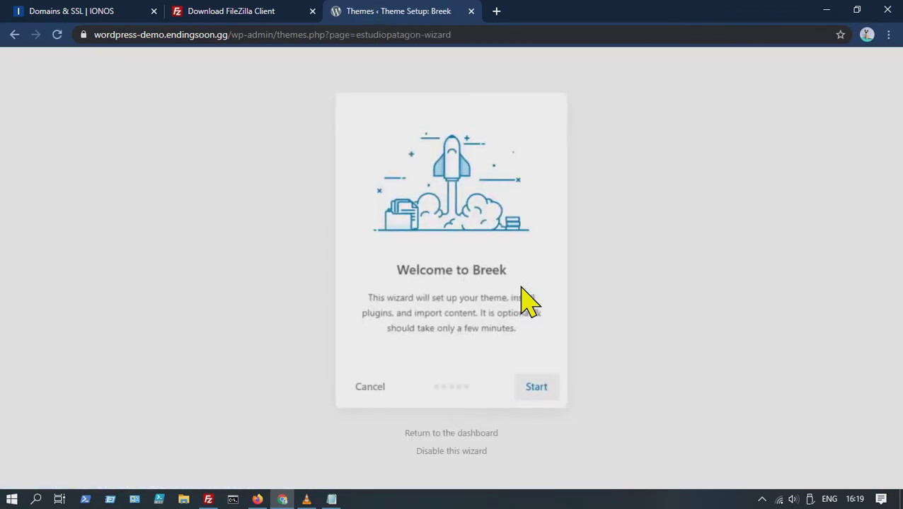
Run the Breek setup wizard: install the child theme and essential plugins, skip demo content.
left_click(544, 389)
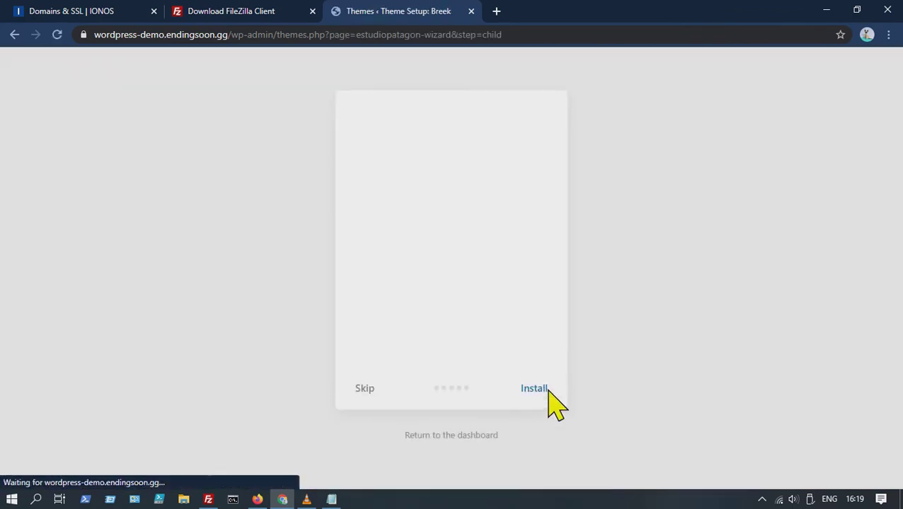
left_click(547, 389)
left_click(364, 464)
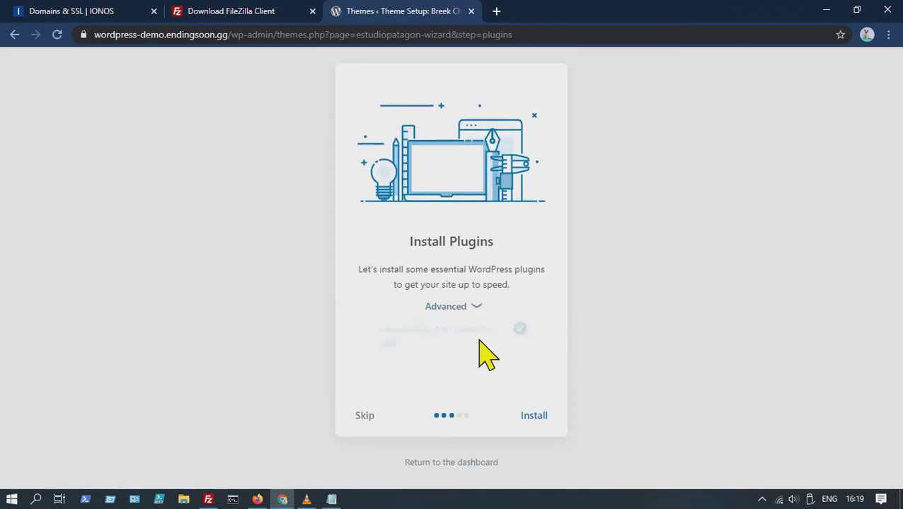
left_click(532, 424)
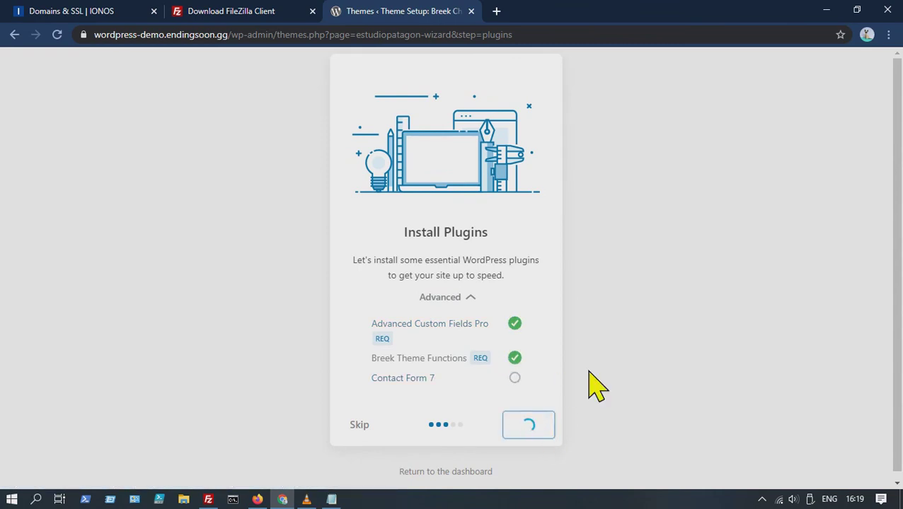
left_click(362, 386)
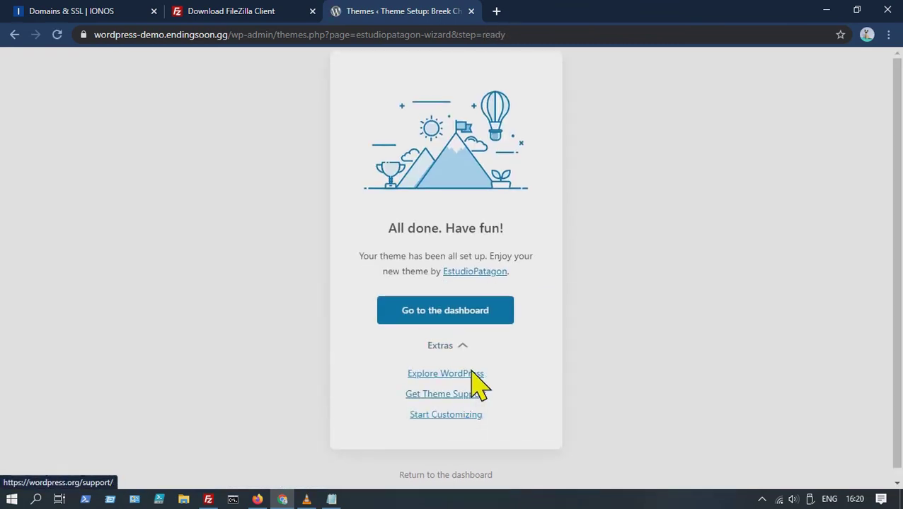
left_click(503, 311)
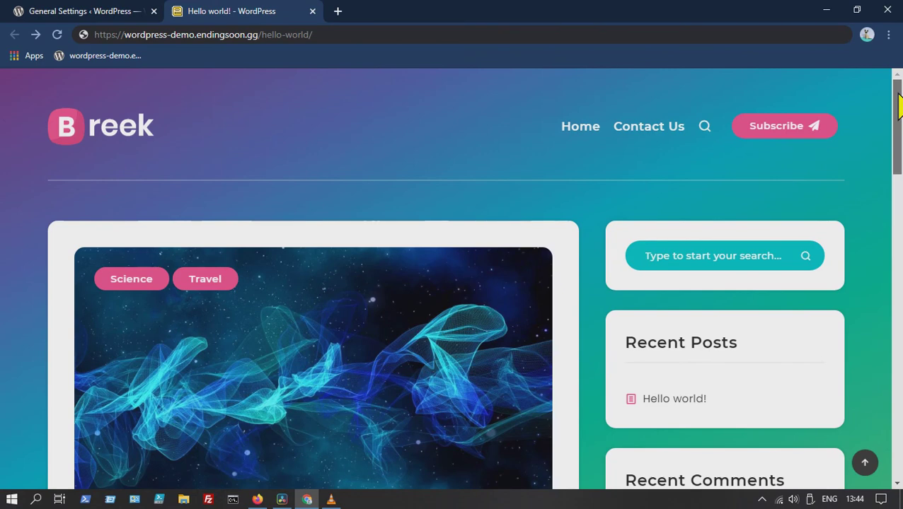
Scroll through the live 'Hello world!' post to check its Breek styling.
mouse_move(897, 105)
left_mouse_down()
mouse_move(897, 417)
mouse_move(896, 111)
left_mouse_up()
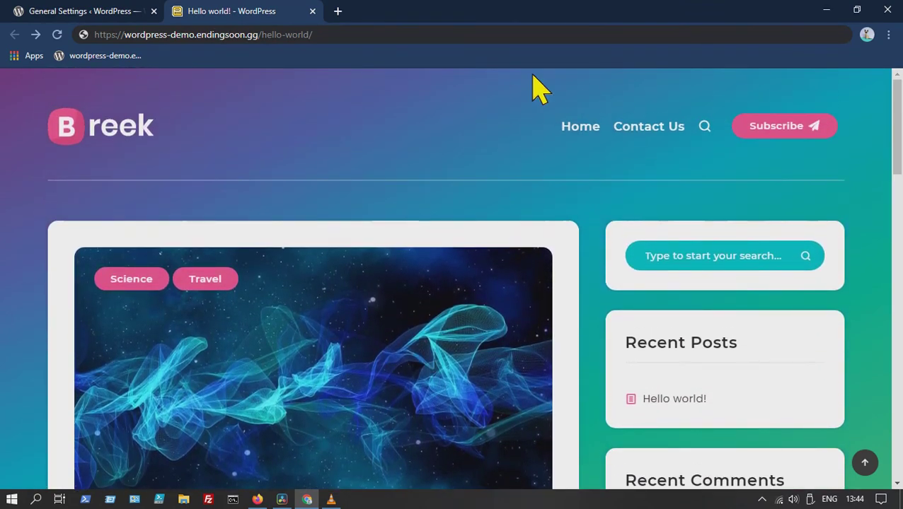
Load sitemap.xml in place of hello-world/ and open the post-sitemap.xml listing.
left_click_drag(315, 34, 263, 35)
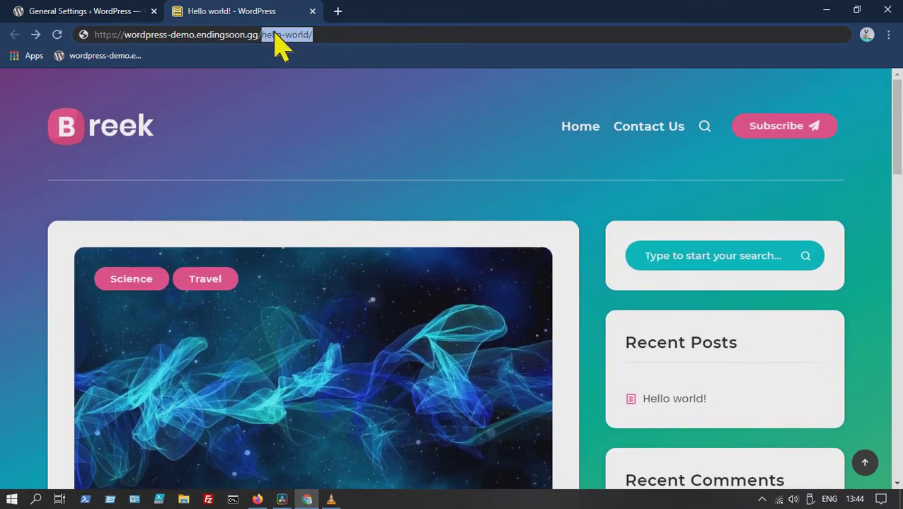
type("sitema")
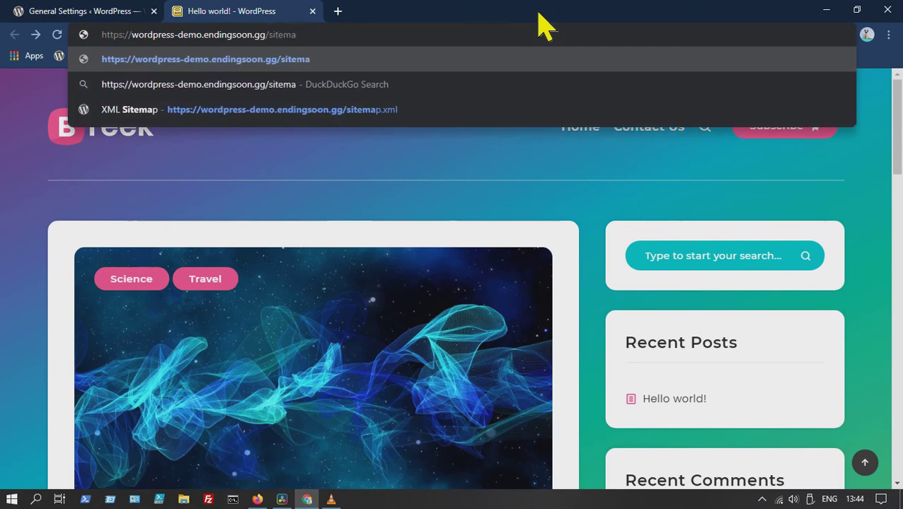
type("p.xml")
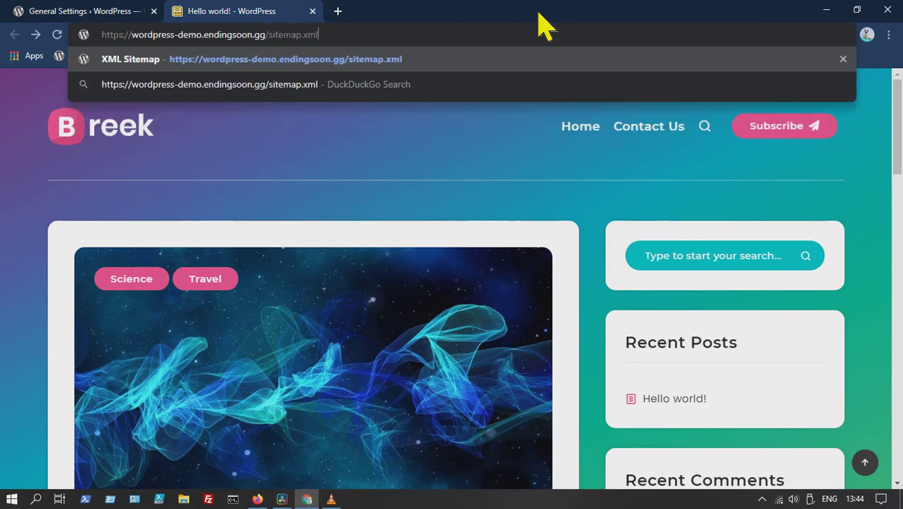
key("Return")
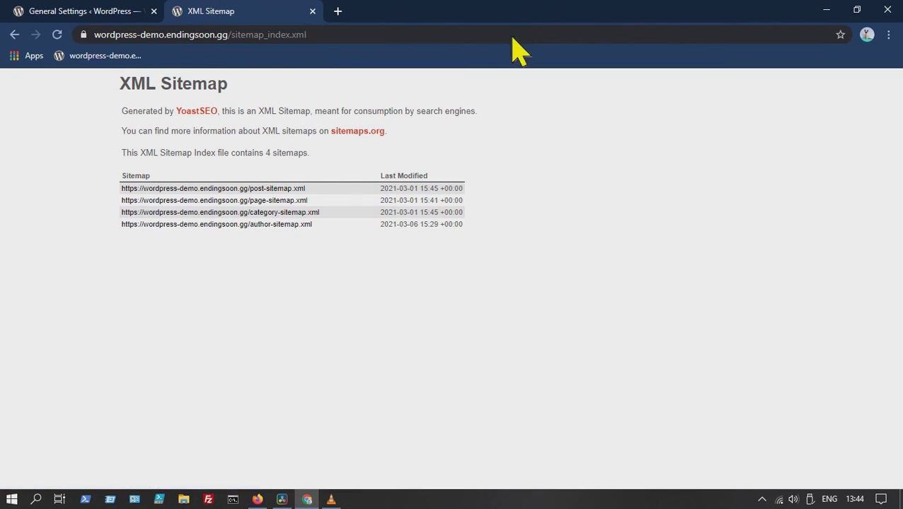
left_click(298, 188)
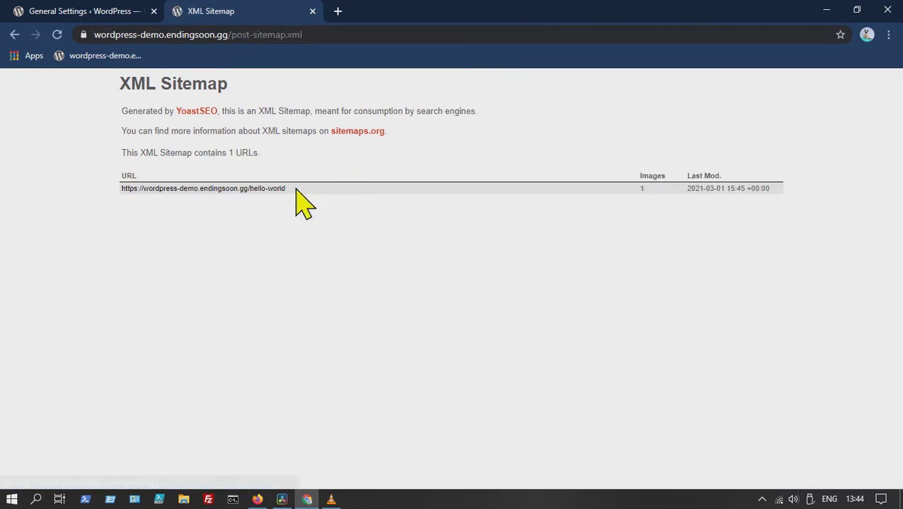